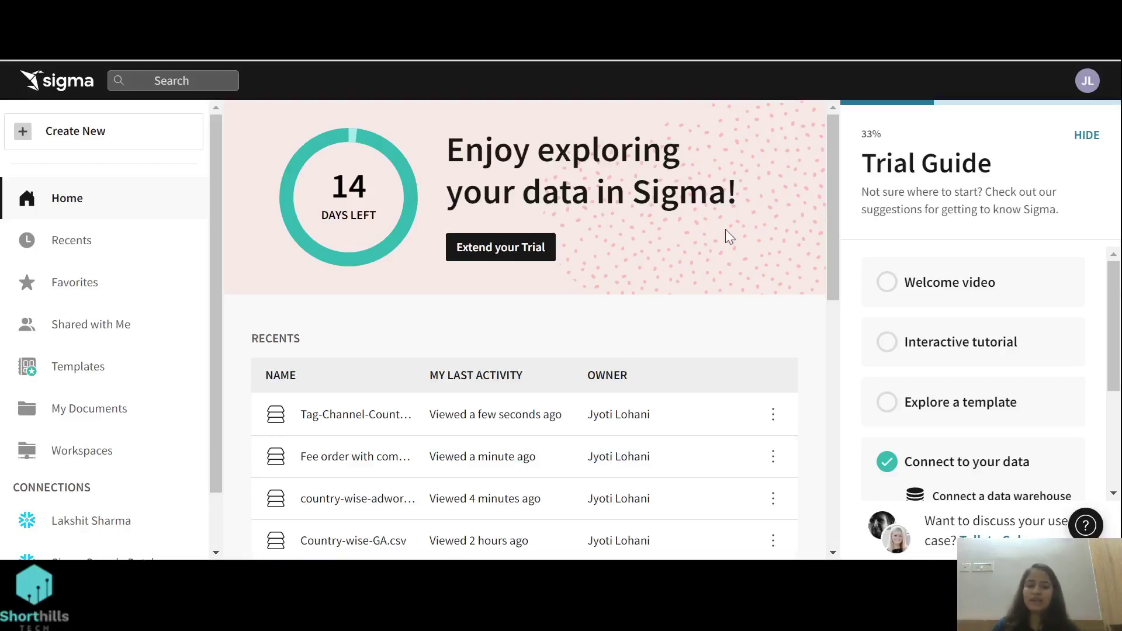
Open 'Fee order with commission August - 22.csv' from Recents for editing and show its worksheet's data sources.
{"action": "scroll", "coordinate": [725, 230], "scroll_direction": "down", "scroll_amount": 3}
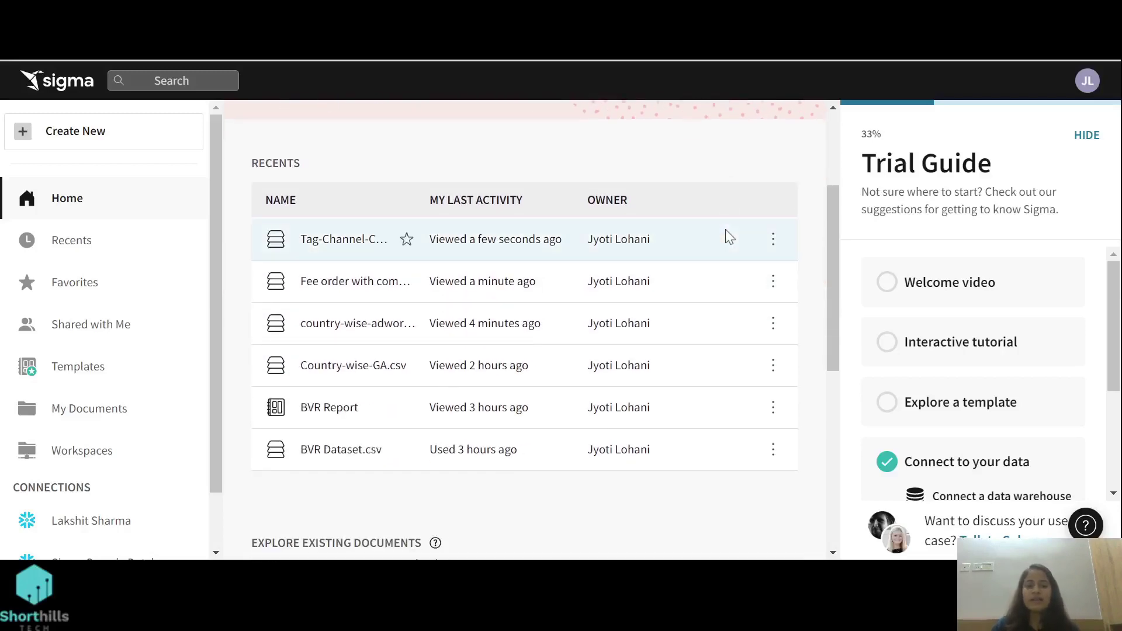
{"action": "left_click", "coordinate": [356, 282]}
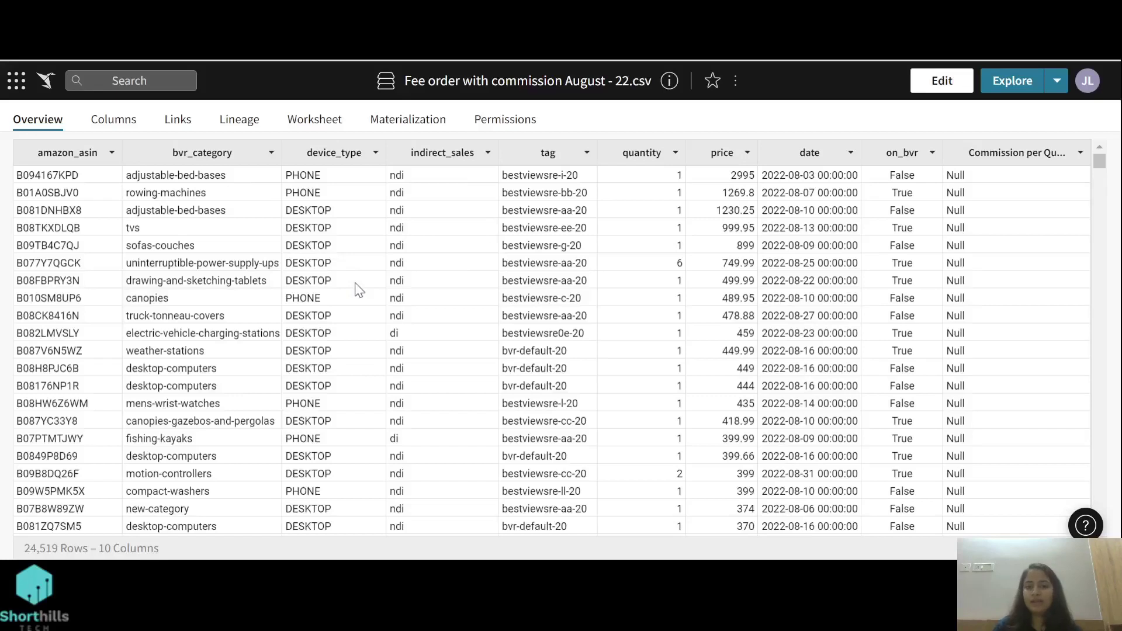
{"action": "left_click", "coordinate": [942, 82]}
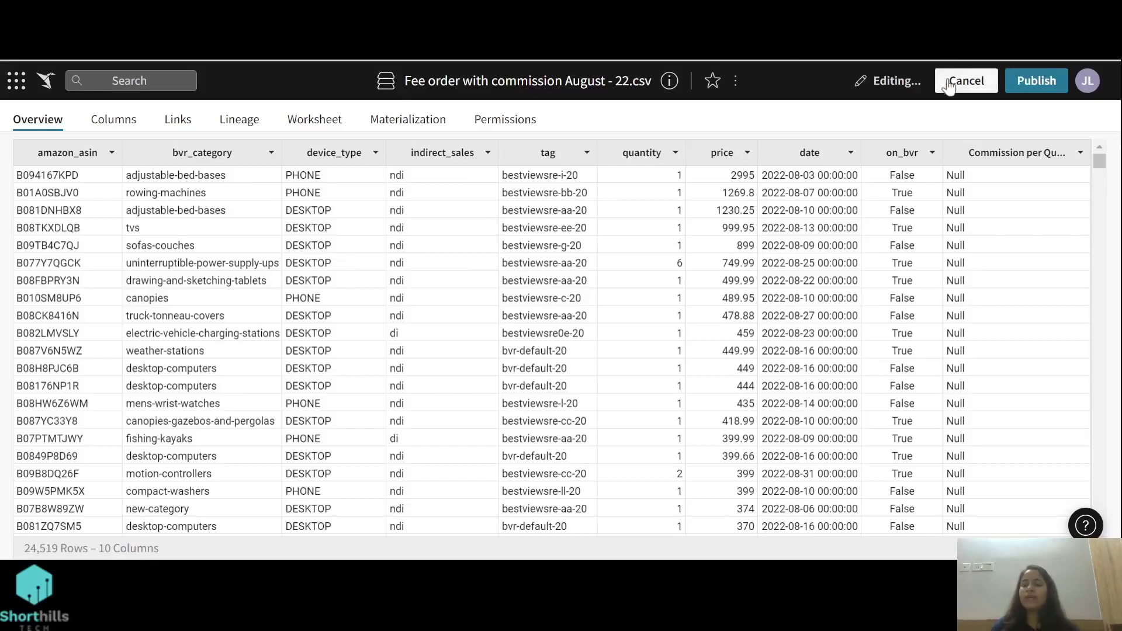
{"action": "left_click", "coordinate": [318, 122]}
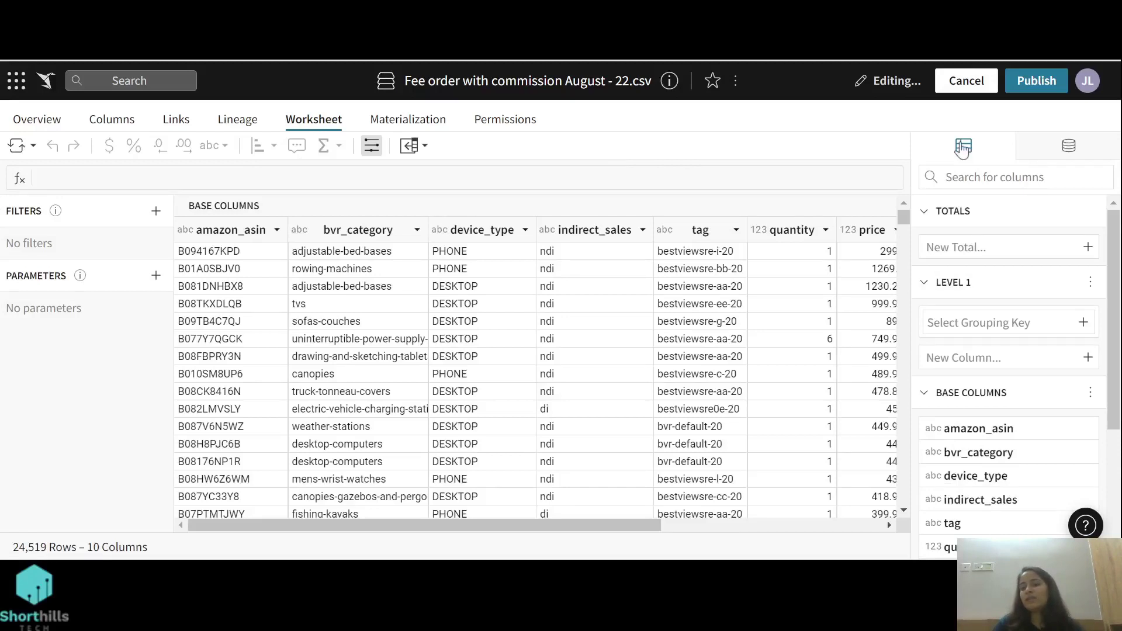
{"action": "scroll", "coordinate": [1018, 329], "scroll_direction": "down", "scroll_amount": 3}
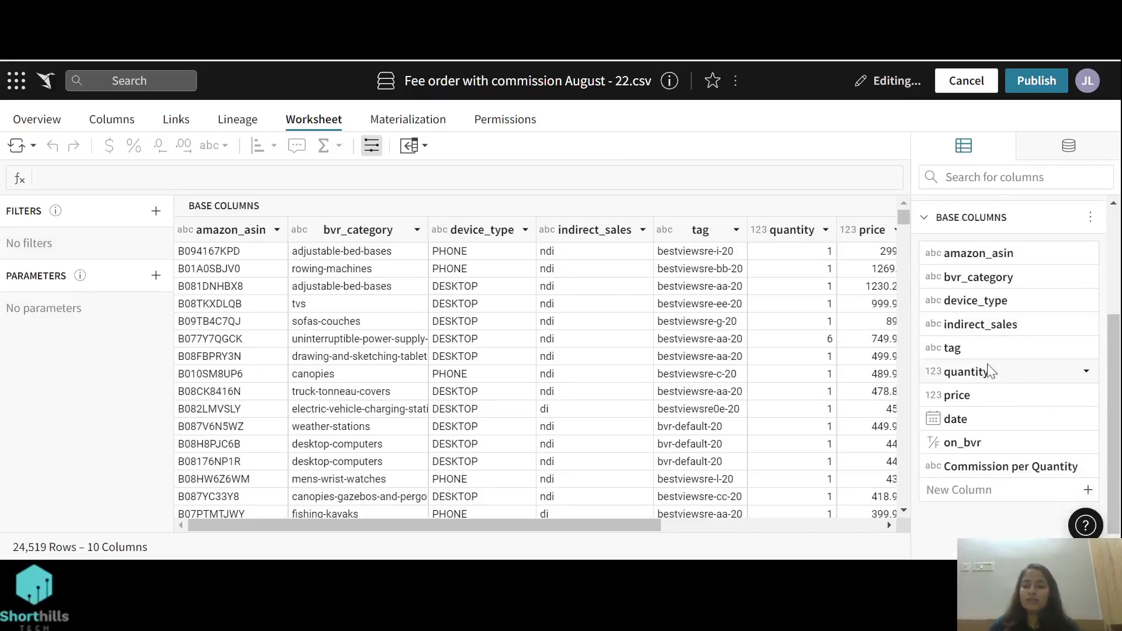
{"action": "scroll", "coordinate": [988, 368], "scroll_direction": "up", "scroll_amount": 3}
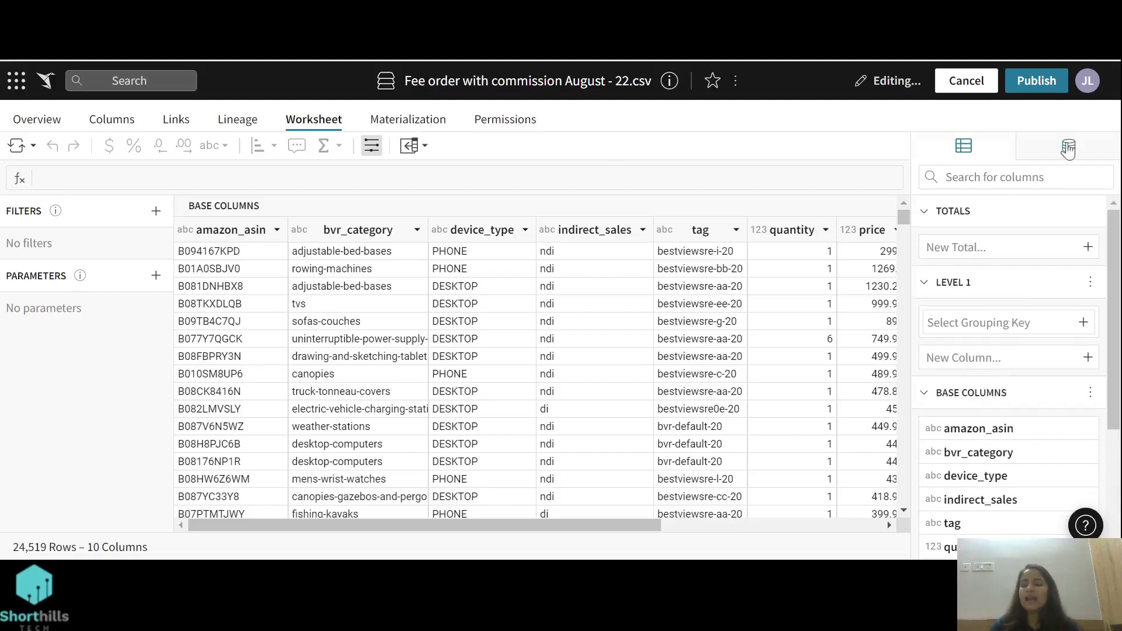
{"action": "left_click", "coordinate": [1068, 147]}
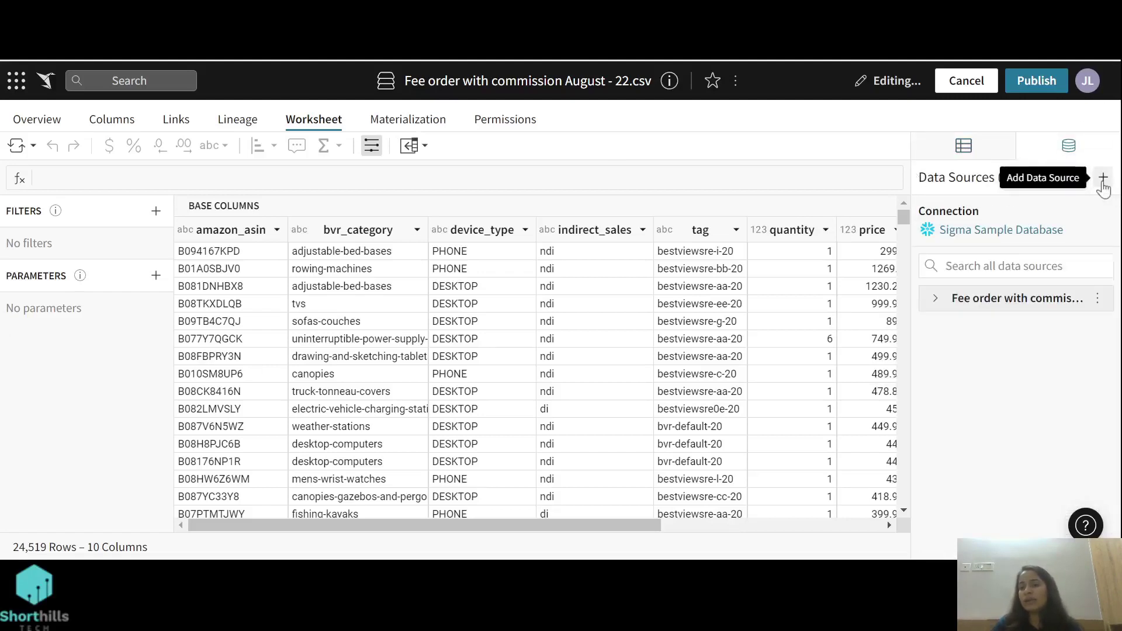
Launch the Add Source wizard from the + beside Data Sources.
{"action": "left_click", "coordinate": [1103, 180]}
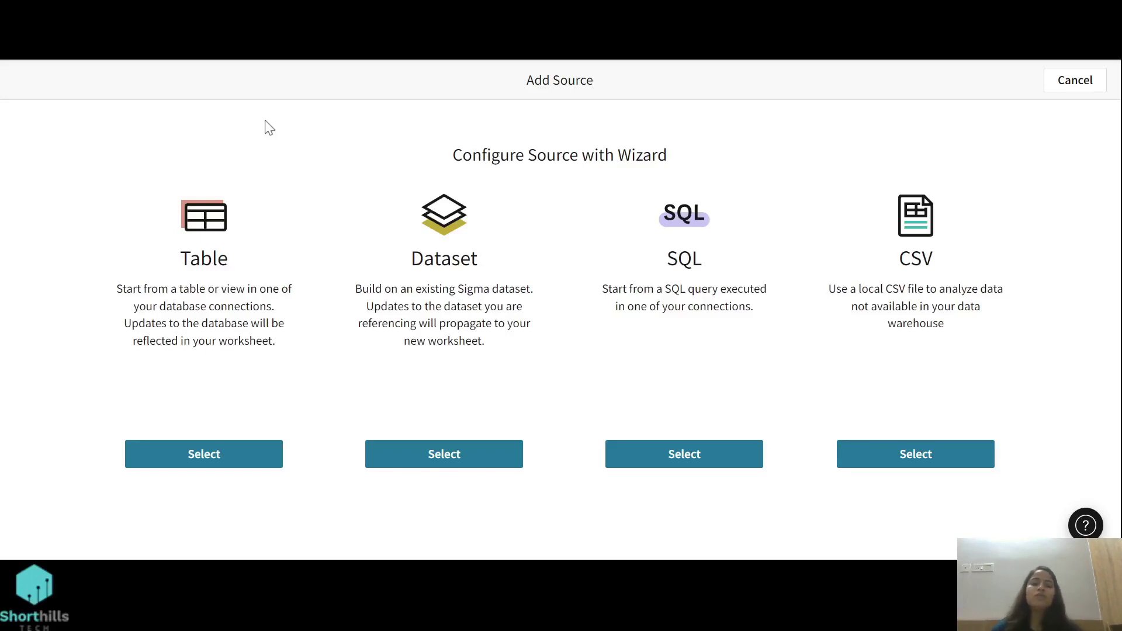
Pick the Tag-Channel-Country.csv dataset as the new source, excluding Tracking ID, and proceed to the join.
{"action": "left_click", "coordinate": [411, 370]}
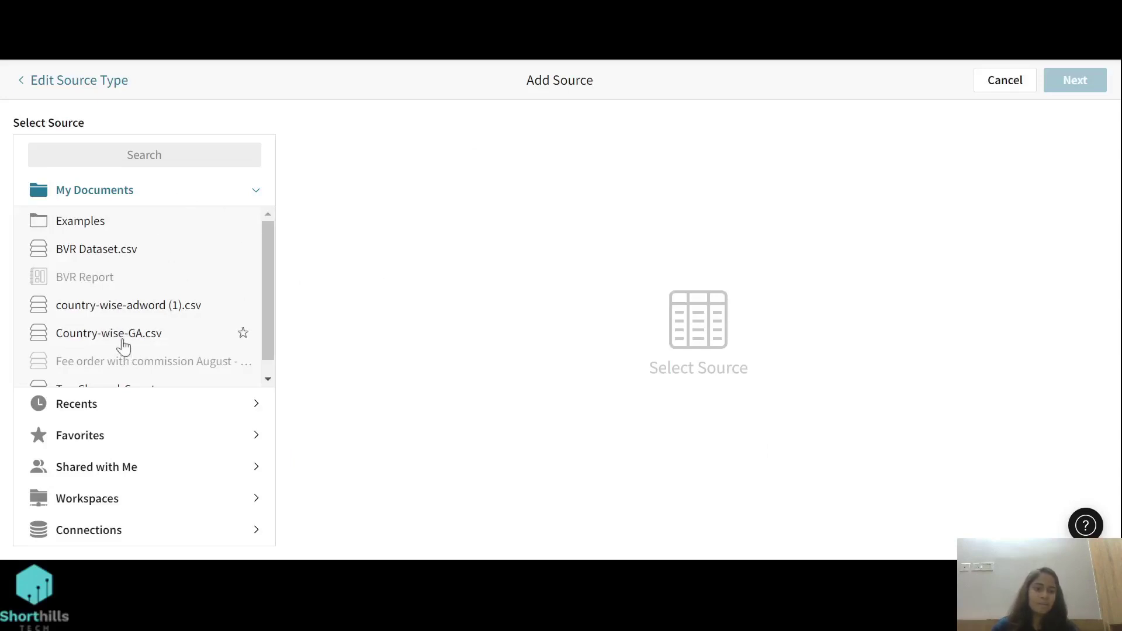
{"action": "scroll", "coordinate": [133, 315], "scroll_direction": "down", "scroll_amount": 1}
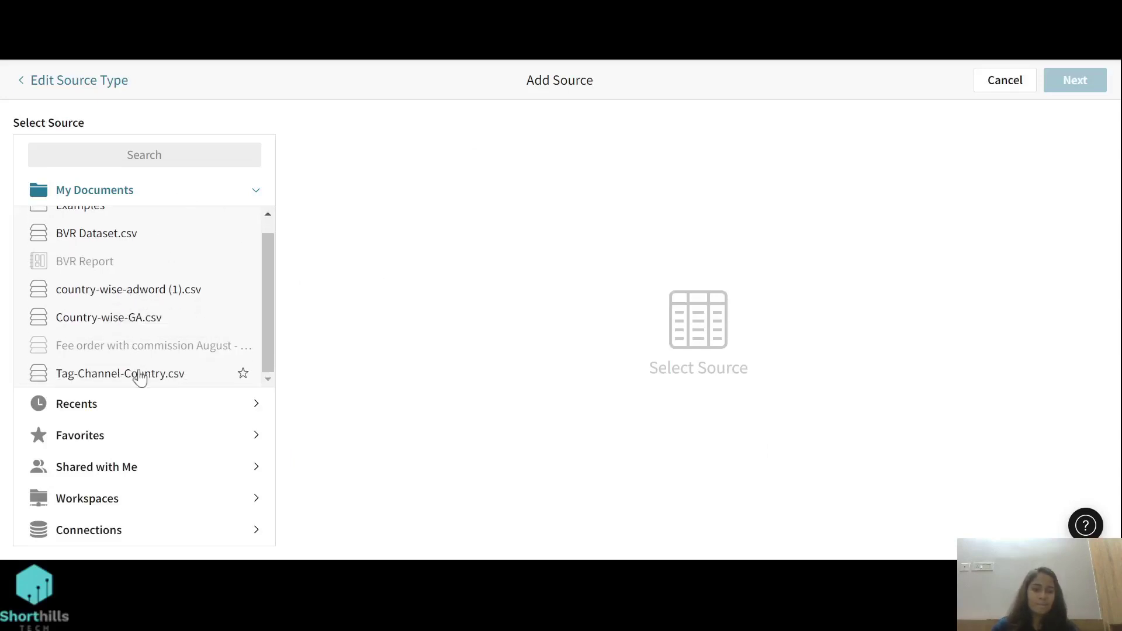
{"action": "left_click", "coordinate": [139, 371]}
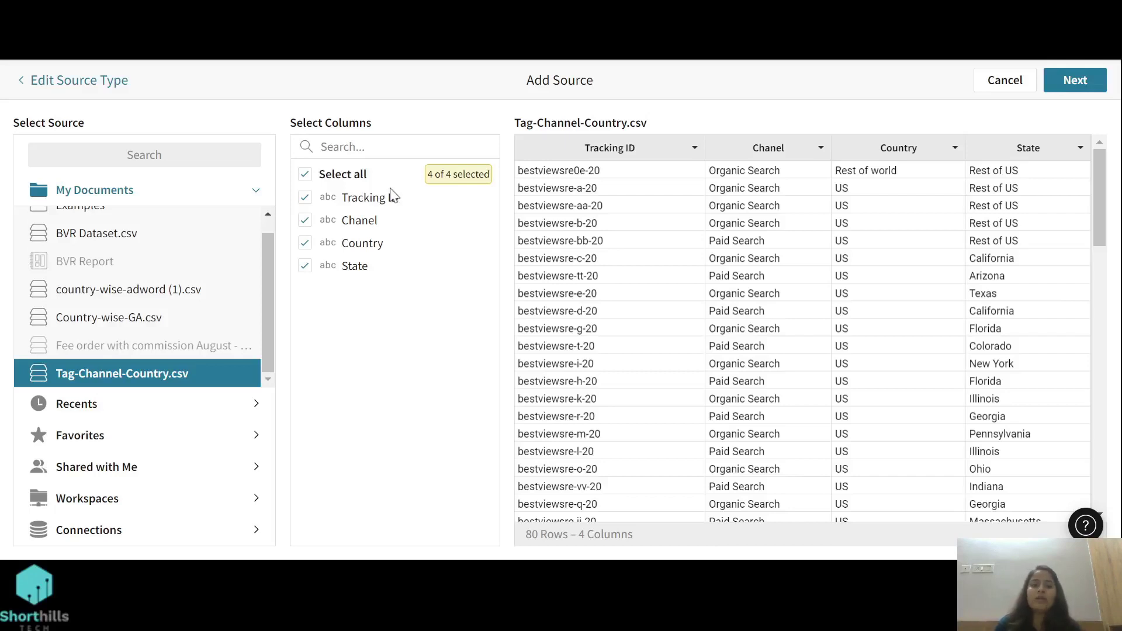
{"action": "left_click", "coordinate": [305, 199]}
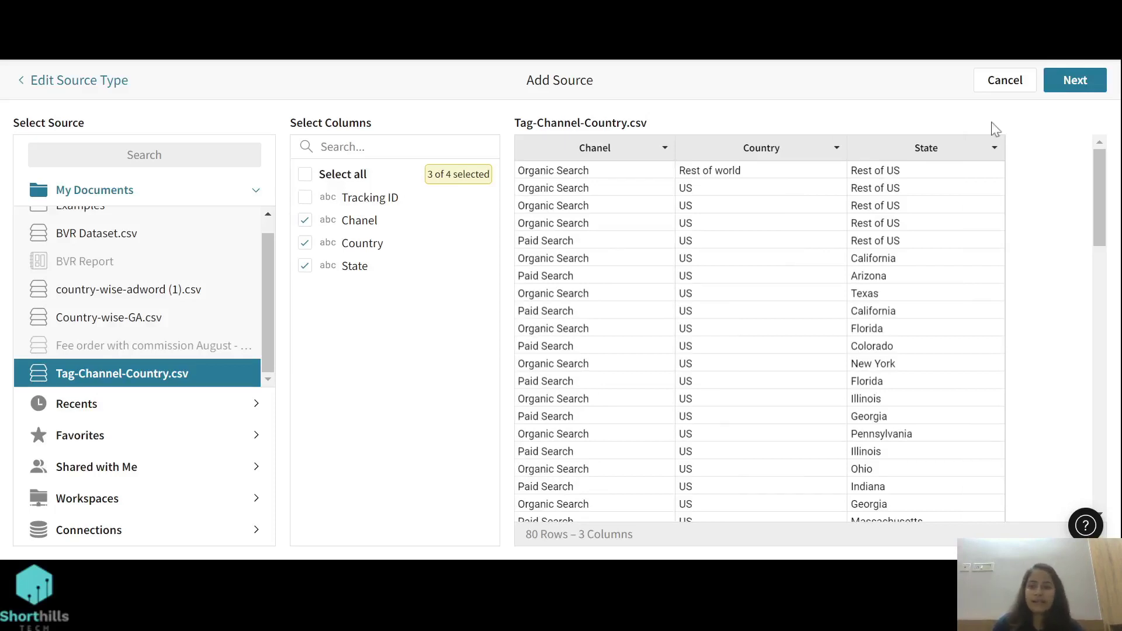
{"action": "left_click", "coordinate": [1081, 86]}
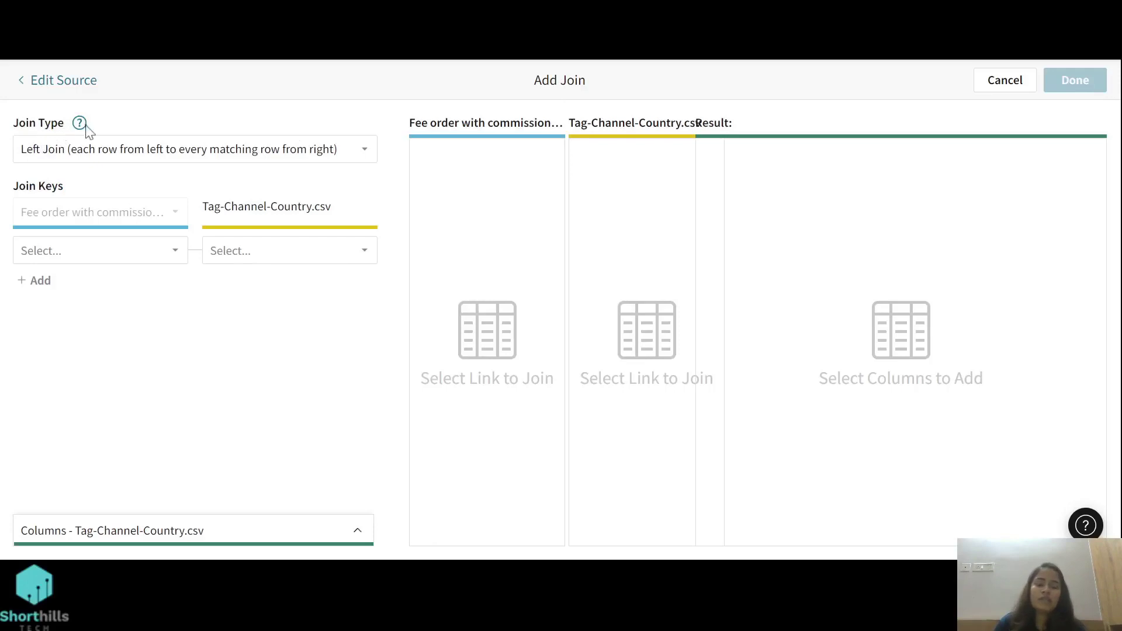
{"action": "left_click", "coordinate": [358, 154]}
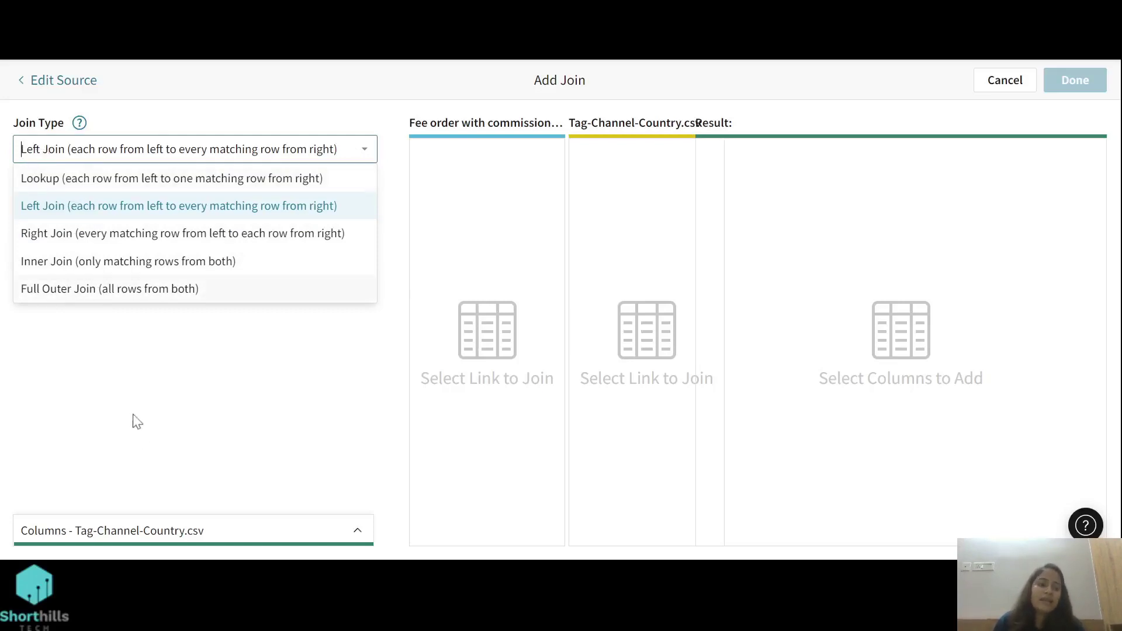
{"action": "left_click", "coordinate": [122, 396]}
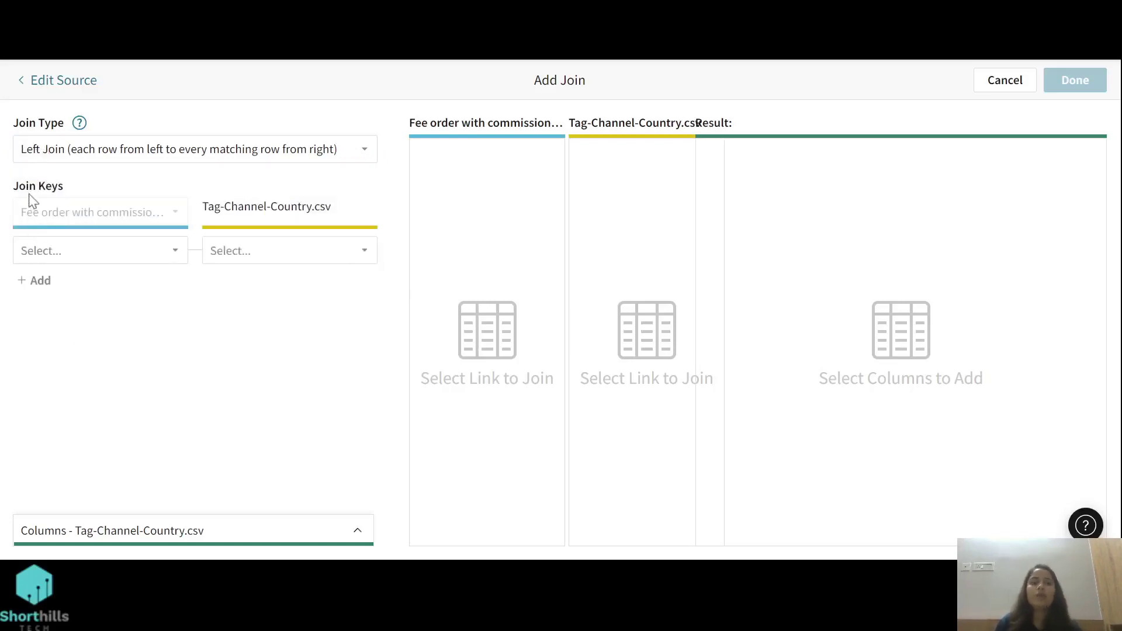
Set the left join key to TAG, matched against Tracking ID in Tag-Channel-Country.csv.
{"action": "left_click", "coordinate": [119, 253]}
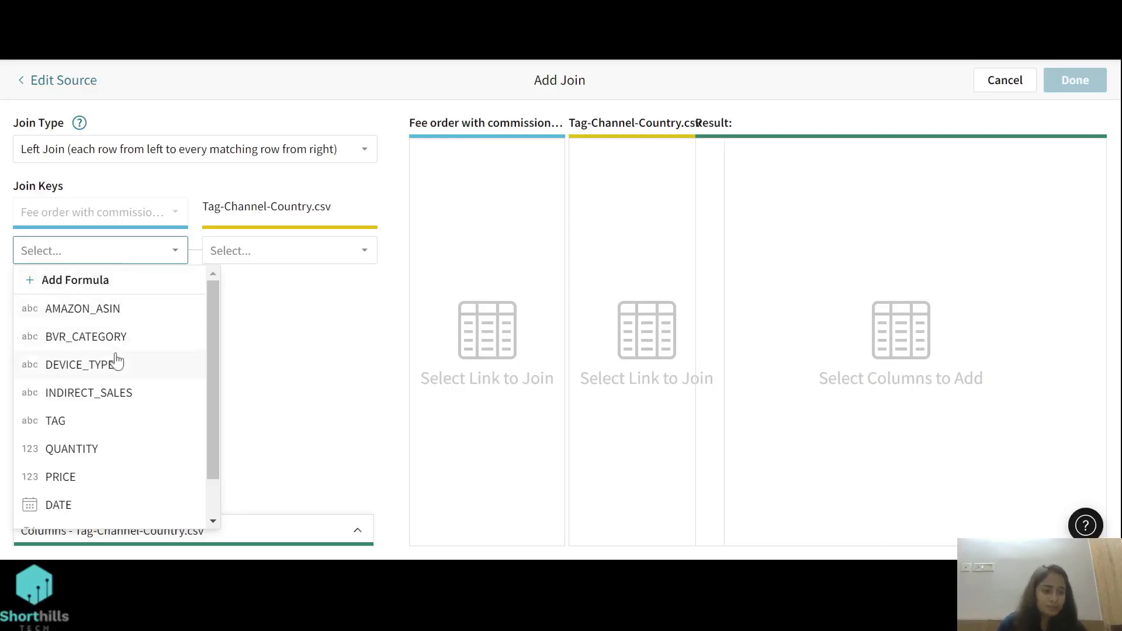
{"action": "scroll", "coordinate": [114, 358], "scroll_direction": "down", "scroll_amount": 2}
{"action": "scroll", "coordinate": [114, 358], "scroll_direction": "up", "scroll_amount": 2}
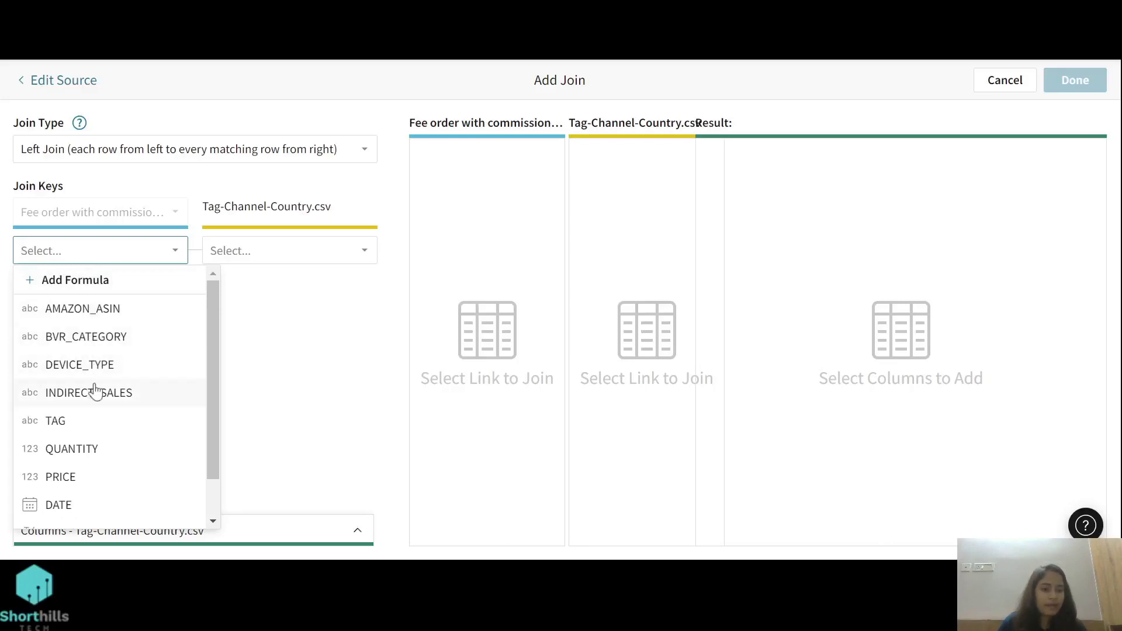
{"action": "scroll", "coordinate": [95, 388], "scroll_direction": "down", "scroll_amount": 1}
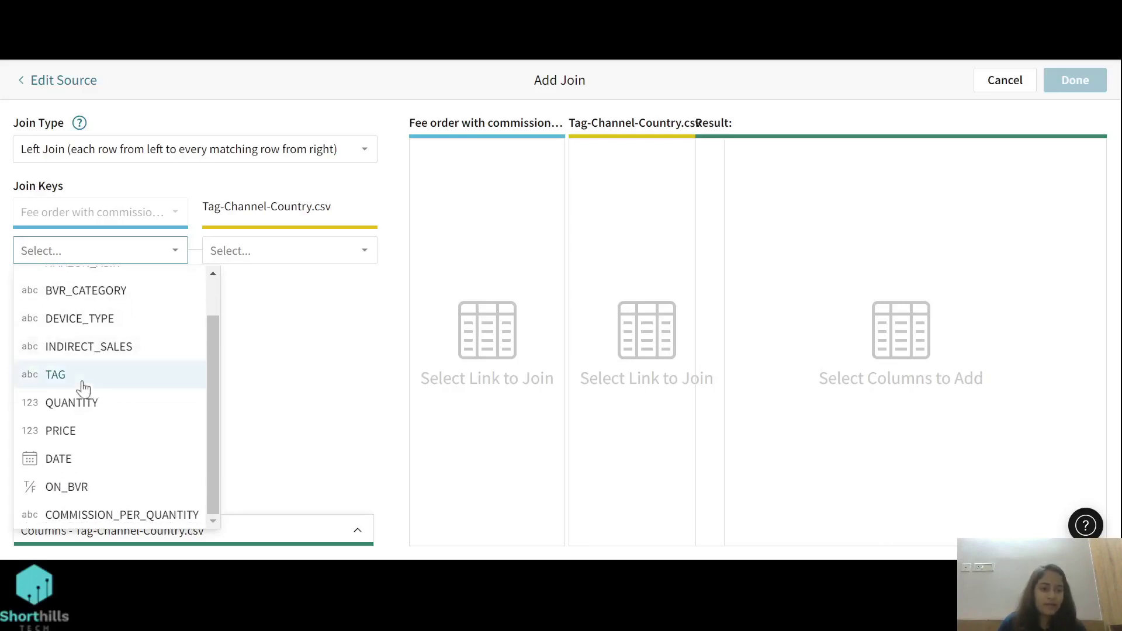
{"action": "left_click", "coordinate": [84, 383]}
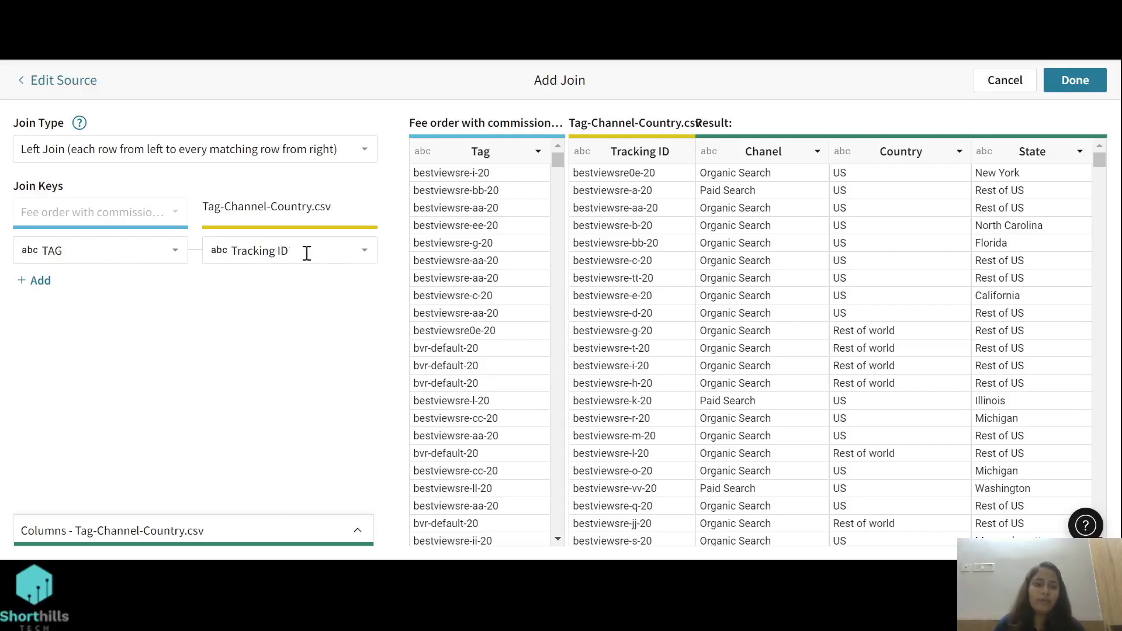
Apply the join so Chanel, Country and State appear as worksheet columns.
{"action": "left_click", "coordinate": [1077, 82]}
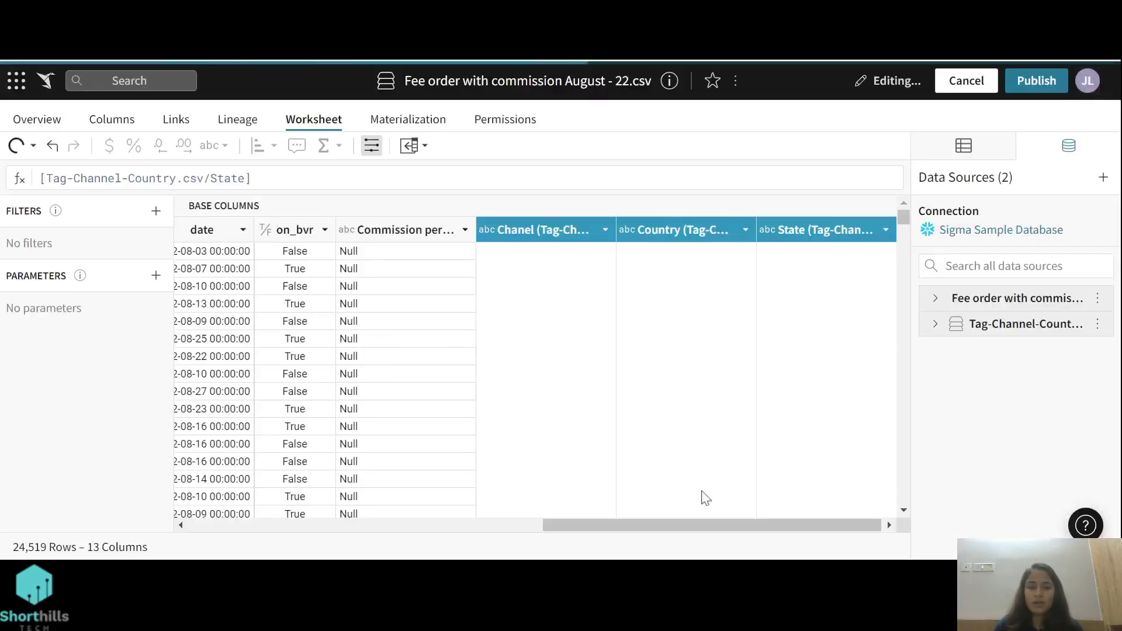
{"action": "mouse_move", "coordinate": [671, 523]}
{"action": "left_mouse_down"}
{"action": "mouse_move", "coordinate": [632, 533]}
{"action": "mouse_move", "coordinate": [762, 545]}
{"action": "mouse_move", "coordinate": [333, 546]}
{"action": "mouse_move", "coordinate": [834, 494]}
{"action": "left_mouse_up"}
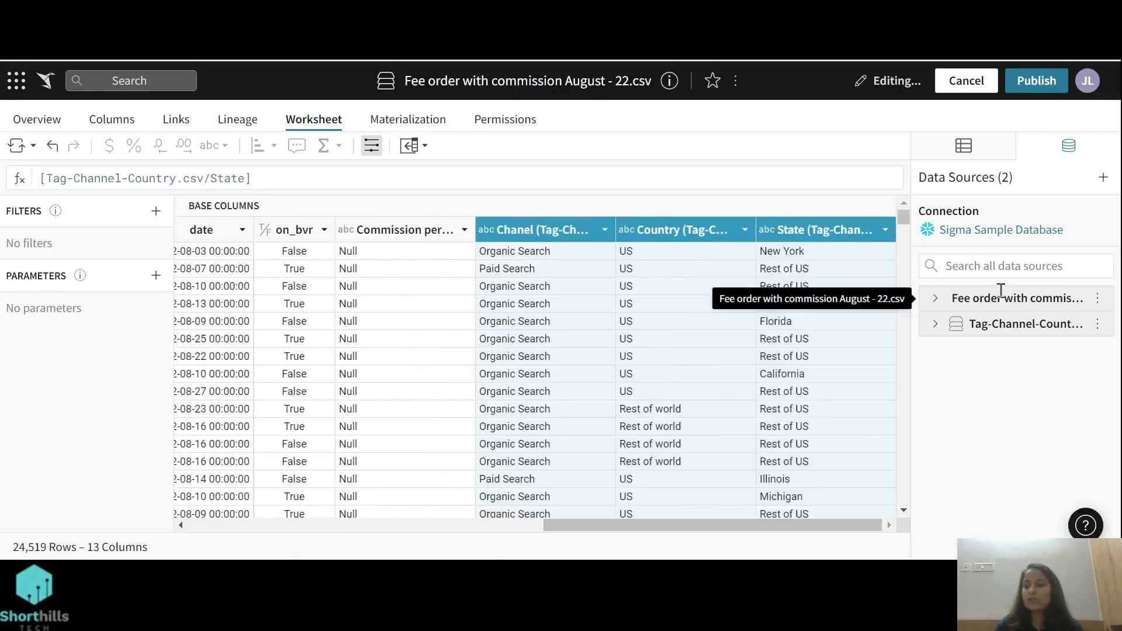